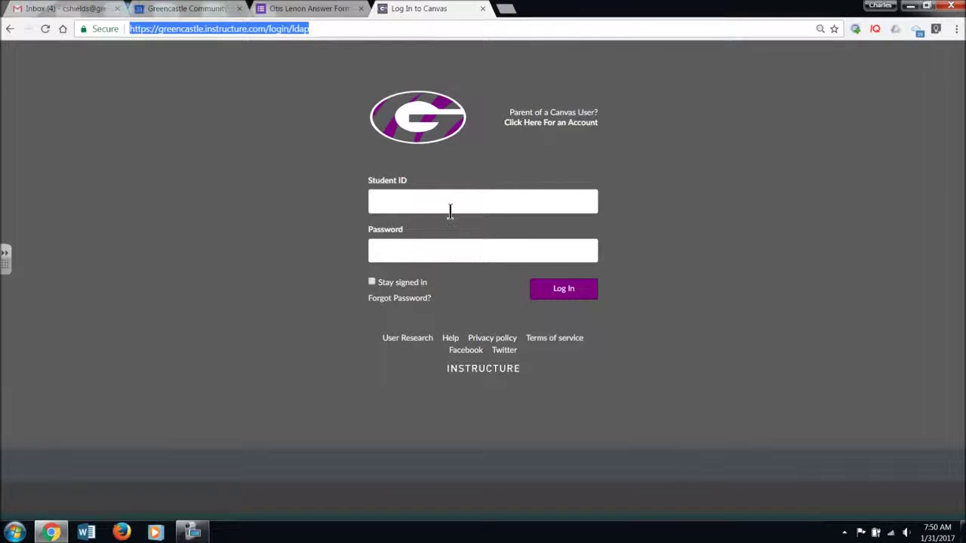
# - Enter your student ID on the Canvas login page and move on to the Password field
pyautogui.click(449, 210)
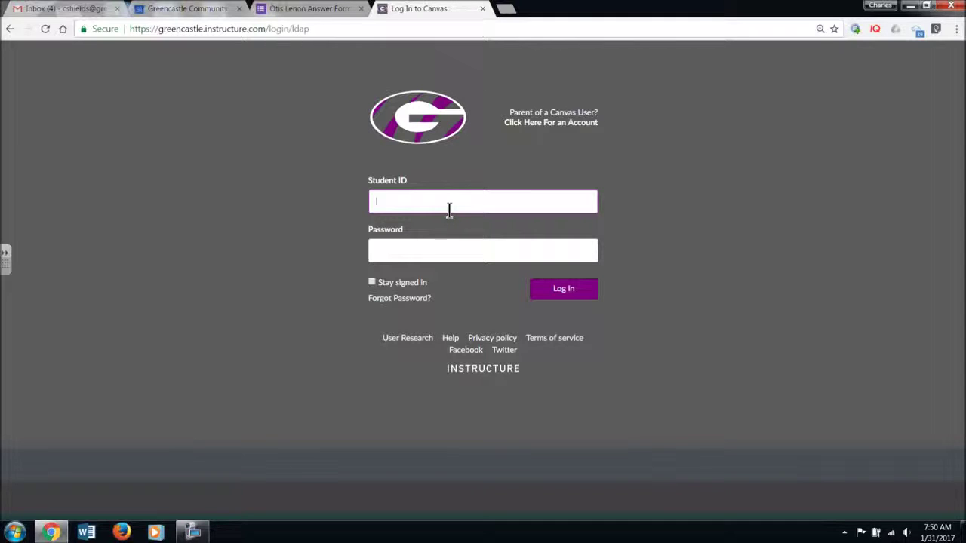
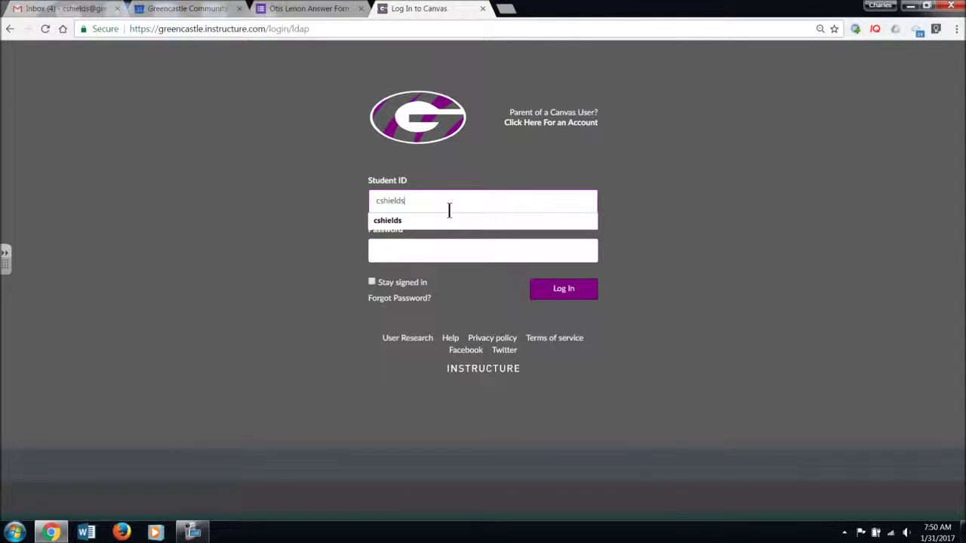
pyautogui.press('Tab')
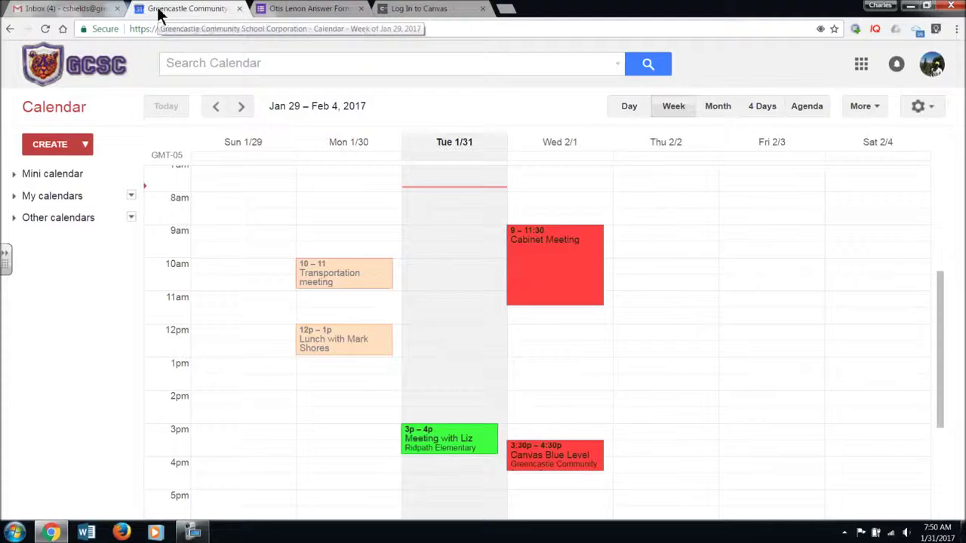
# - In Google Calendar, go to the week of Feb 5–11 and open the 5th Grade Teacher GT Test Q&A event
pyautogui.click(160, 9)
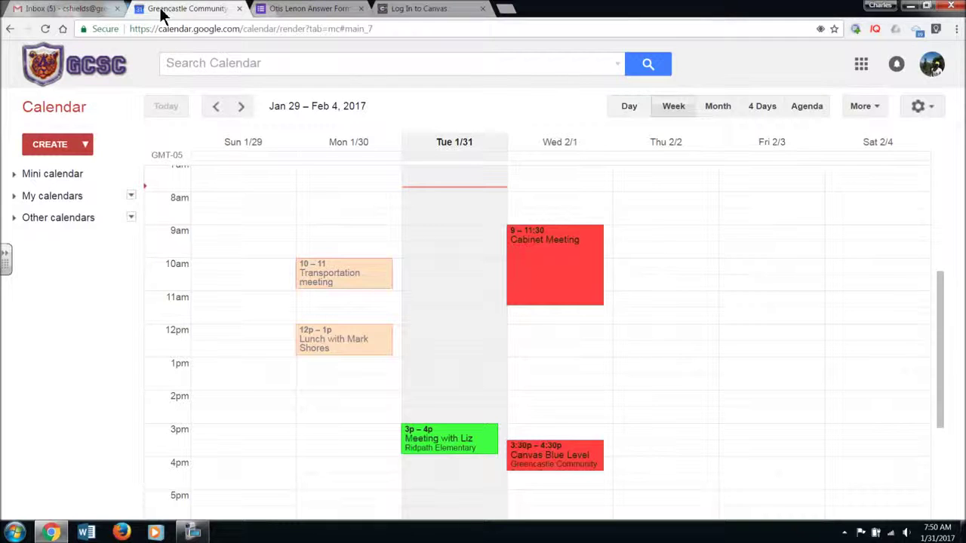
pyautogui.click(83, 9)
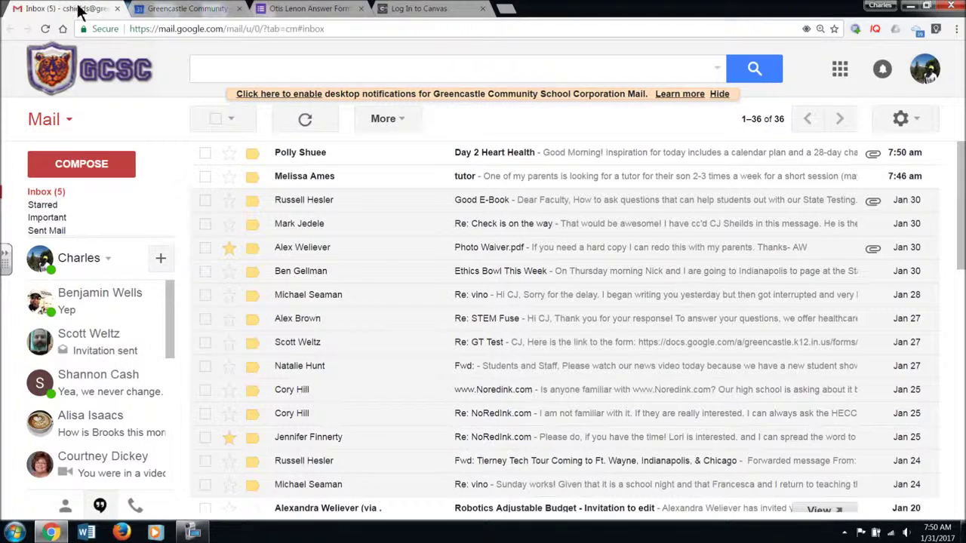
pyautogui.click(840, 75)
pyautogui.click(790, 266)
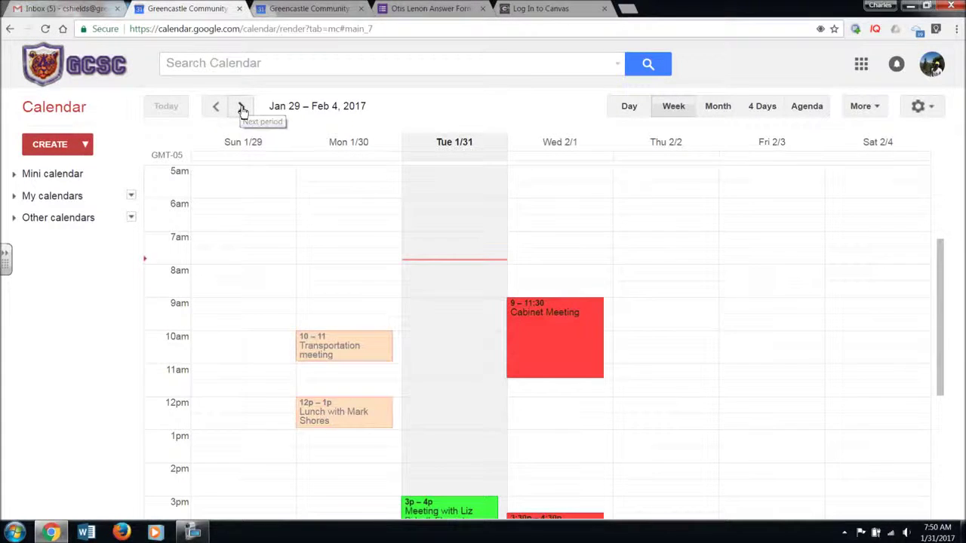
pyautogui.click(243, 107)
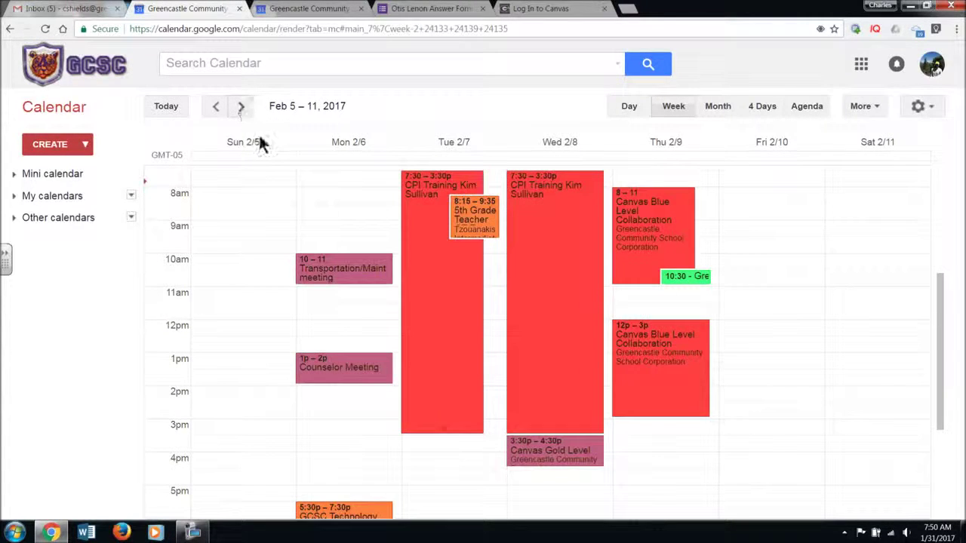
pyautogui.click(481, 220)
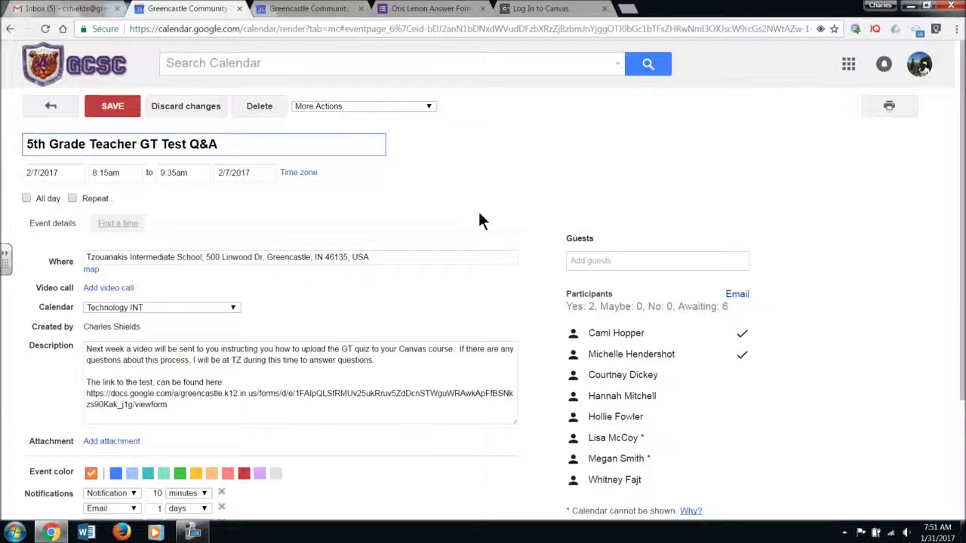
pyautogui.scroll(-1, 470, 228)
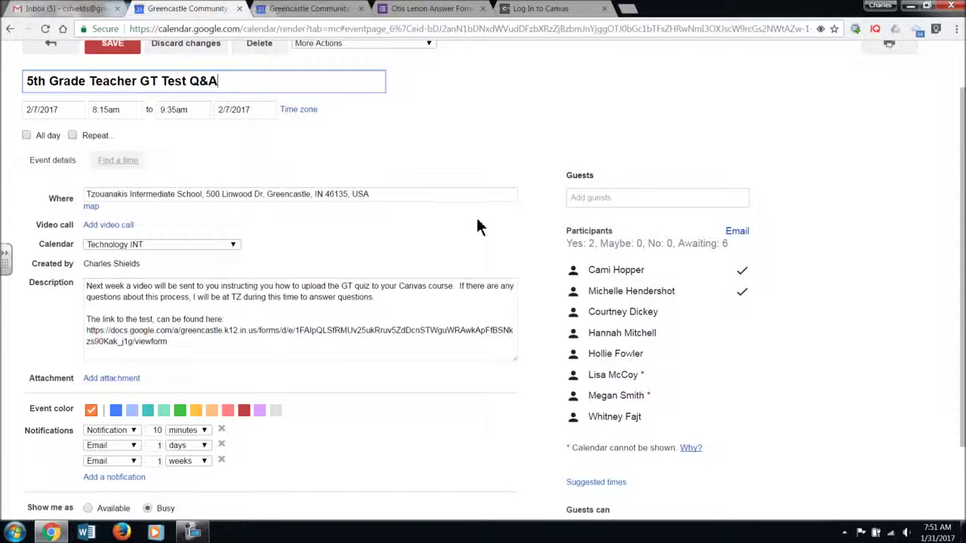
# - Copy the Google Form link from the event description and open a new blank tab
pyautogui.moveTo(167, 344); pyautogui.dragTo(81, 330)
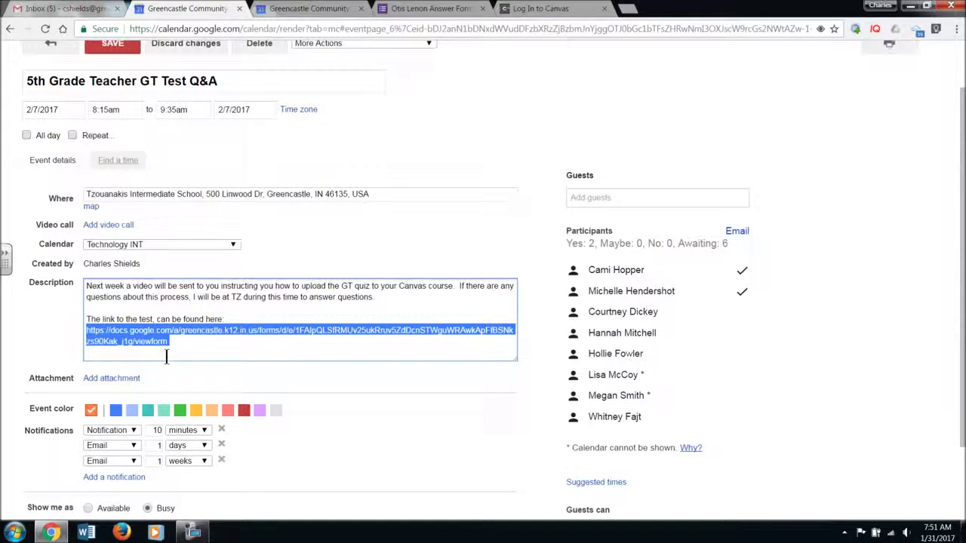
pyautogui.rightClick(135, 337)
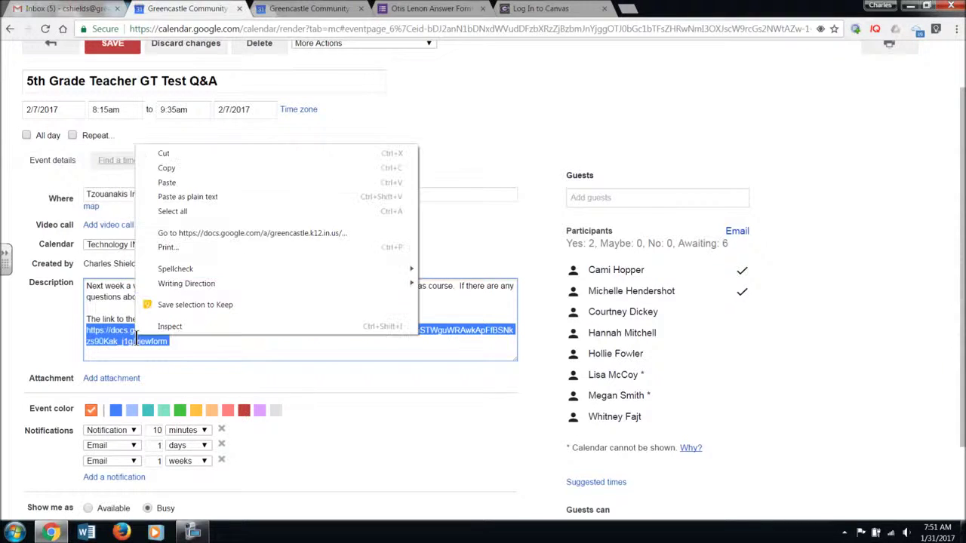
pyautogui.click(163, 170)
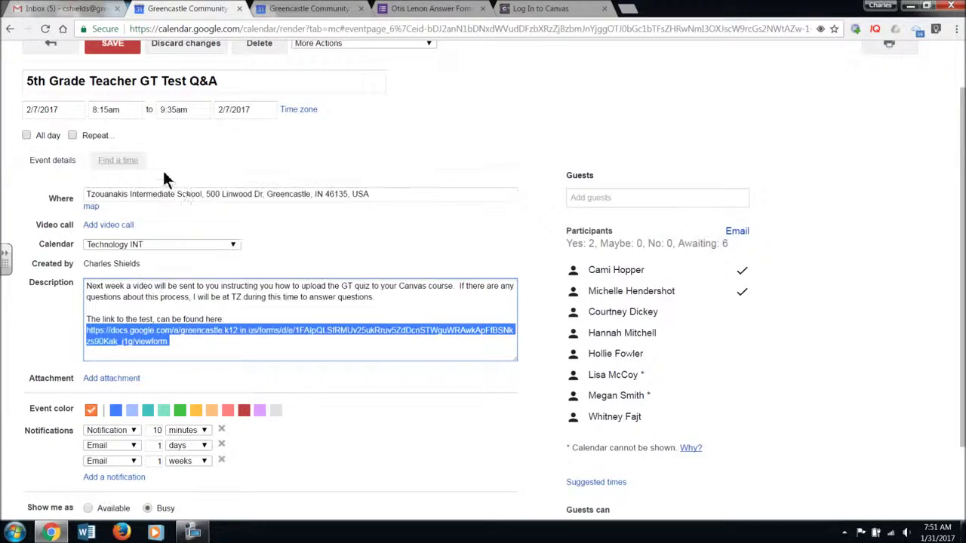
pyautogui.click(627, 10)
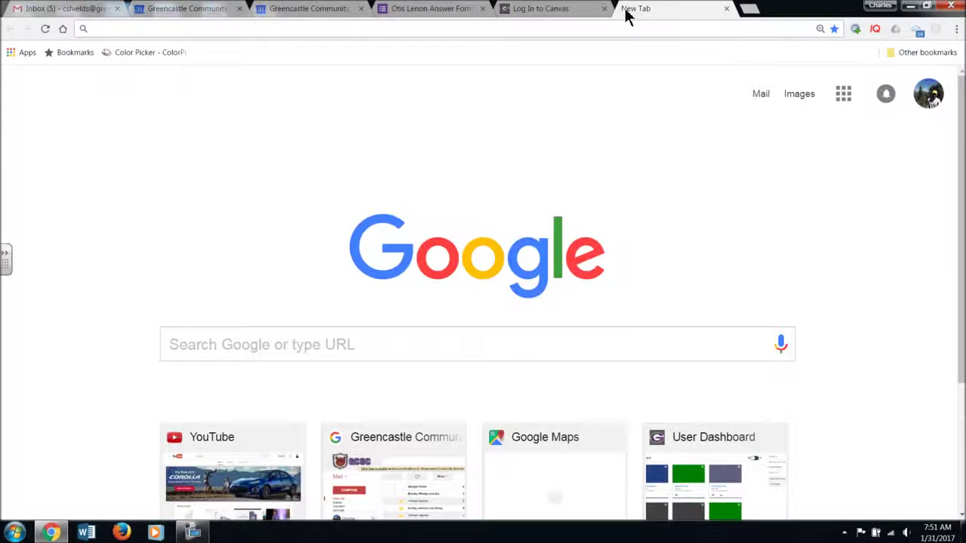
# - Load the Otis Lenon Answer Form from the pasted link, then go back to the Canvas login tab
pyautogui.hotkey('ctrl', 'v')
pyautogui.press('Return')
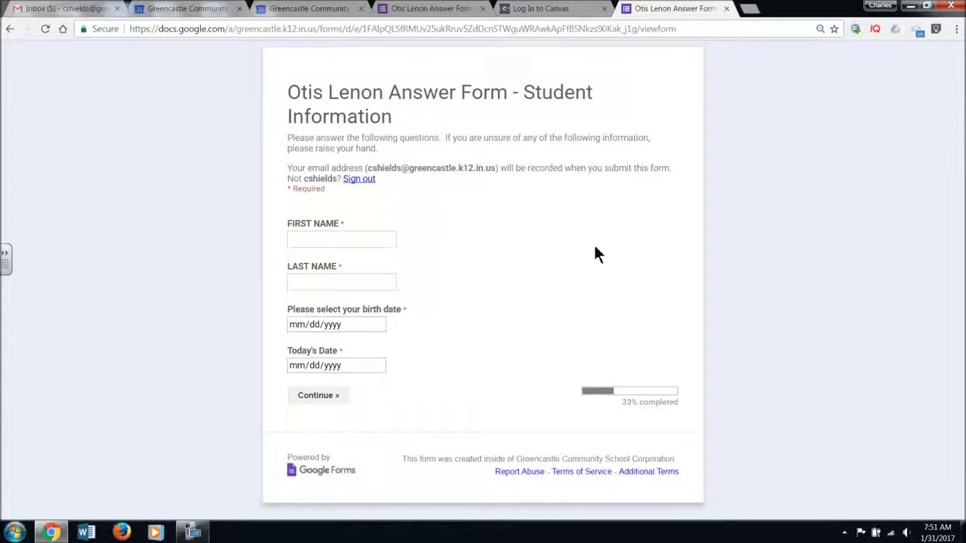
pyautogui.click(542, 8)
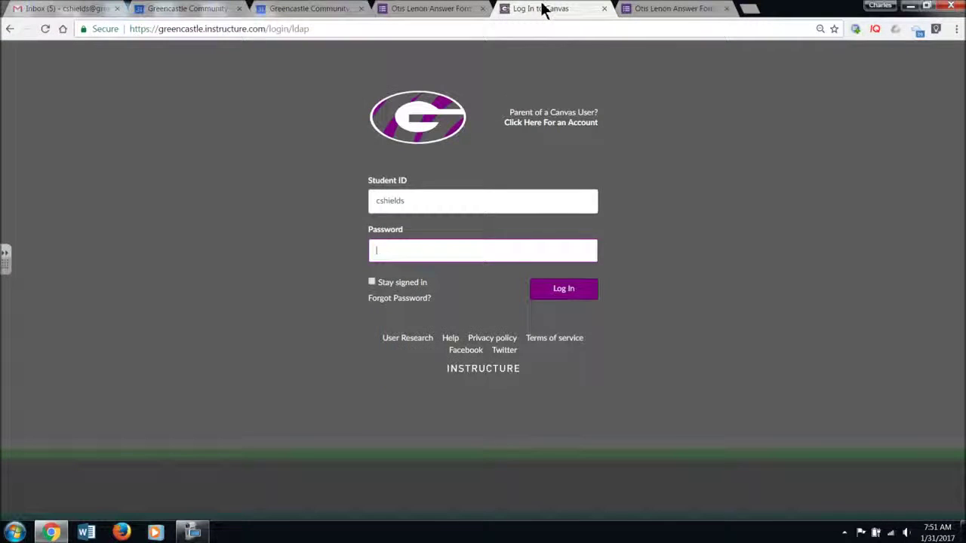
# - Close the Otis Lenon form tab, both calendar tabs and the mail inbox tab
pyautogui.click(482, 8)
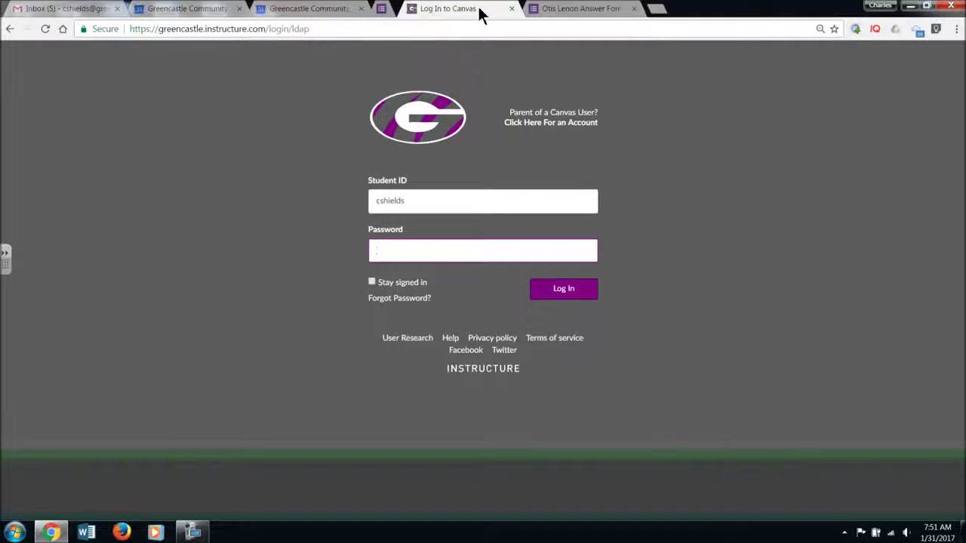
pyautogui.click(360, 8)
pyautogui.click(239, 8)
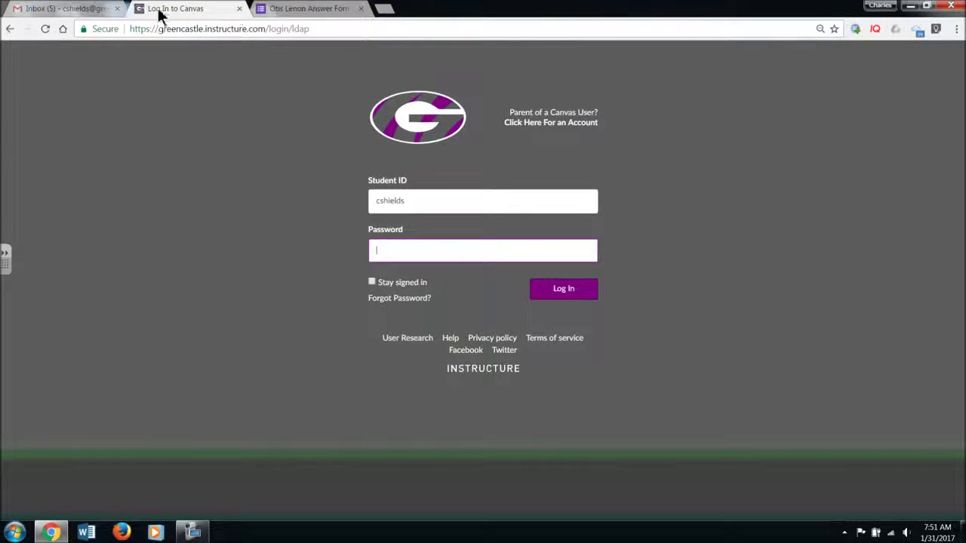
pyautogui.click(117, 8)
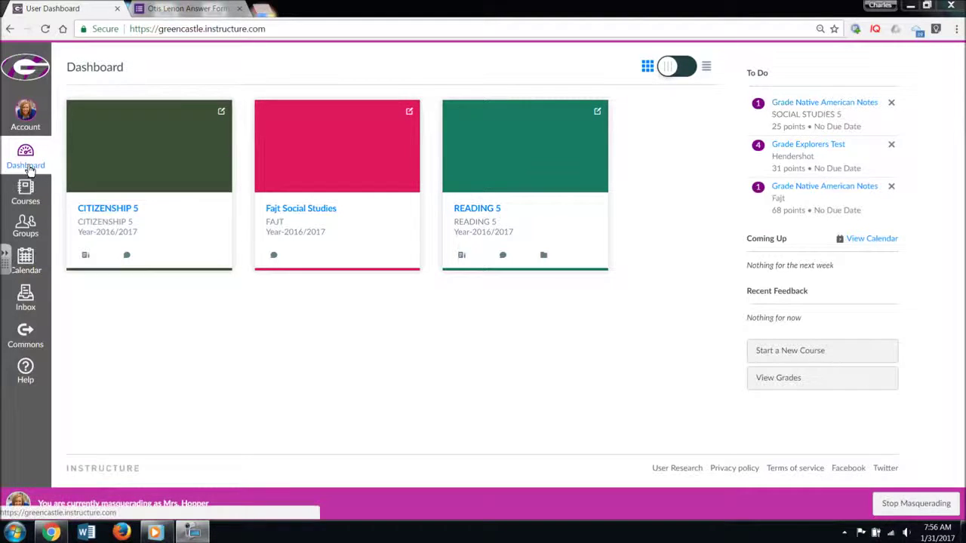
# - Reload the Dashboard and open the CITIZENSHIP 5 course
pyautogui.click(24, 166)
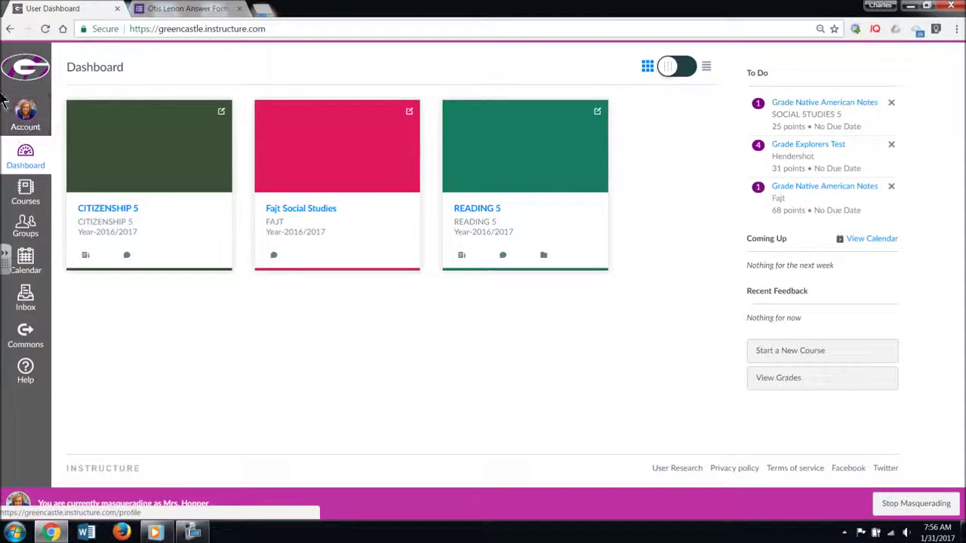
pyautogui.click(108, 215)
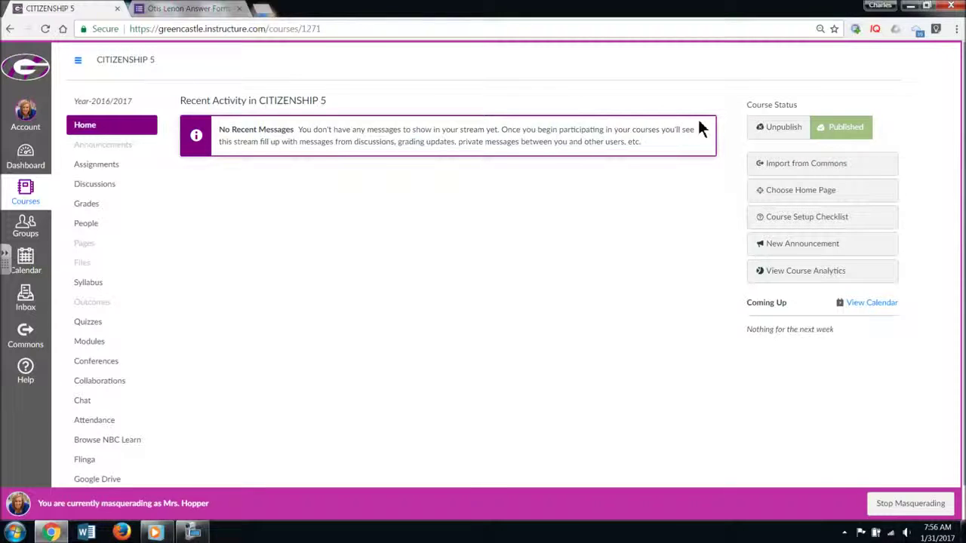
# - Show the CITIZENSHIP 5 Modules page with its Peace Award and Self-Assessment modules
pyautogui.click(101, 343)
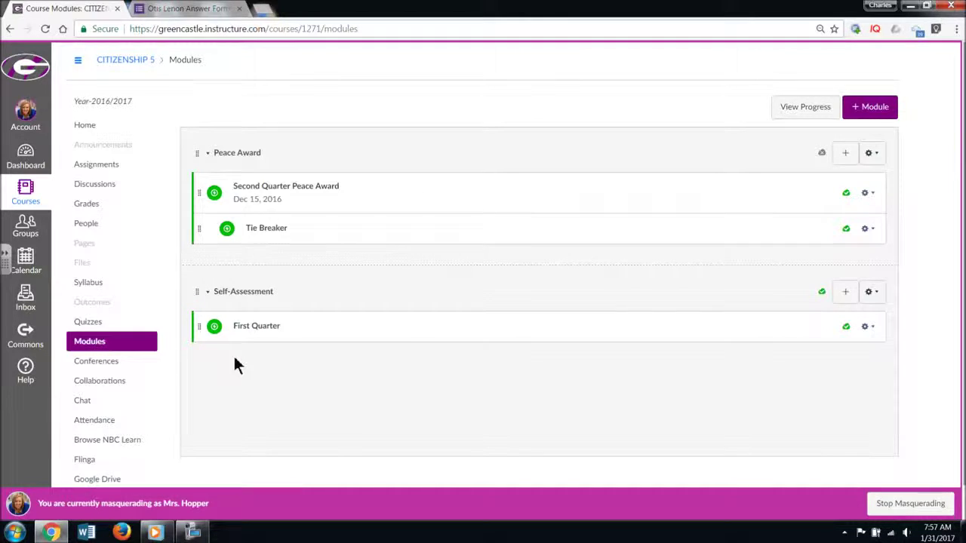
# - Add a module named 'Otis Lenon' to the CITIZENSHIP 5 Modules list
pyautogui.click(873, 109)
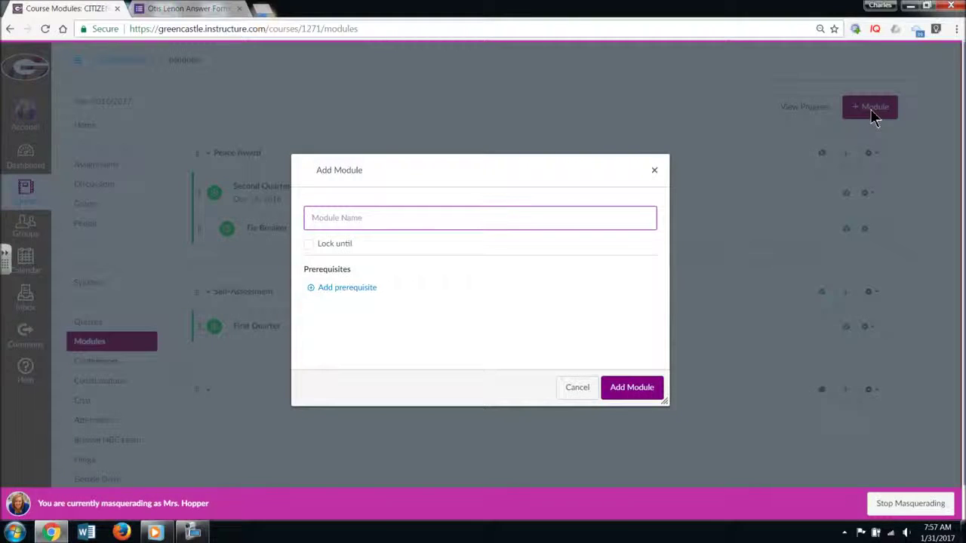
pyautogui.write('Otis Lenno')
pyautogui.press('BackSpace')
pyautogui.press('BackSpace')
pyautogui.write('on')
pyautogui.click(640, 390)
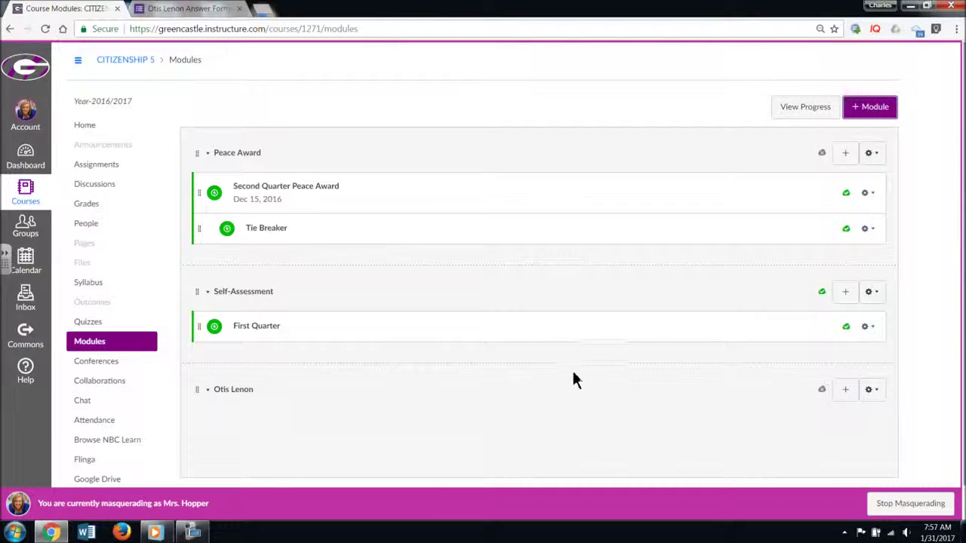
# - Start an External URL item in the Otis Lenon module, then switch to the answer form tab
pyautogui.scroll(-1, 569, 375)
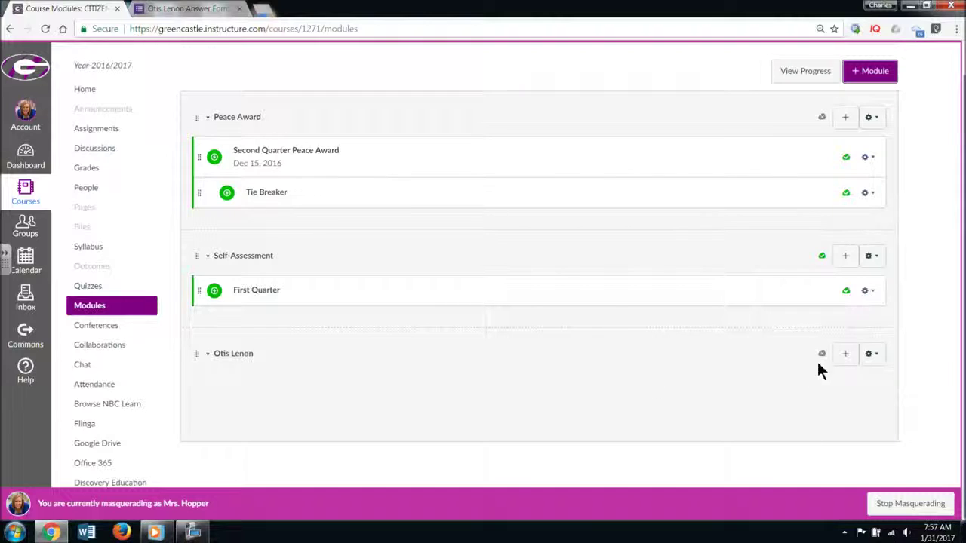
pyautogui.click(849, 357)
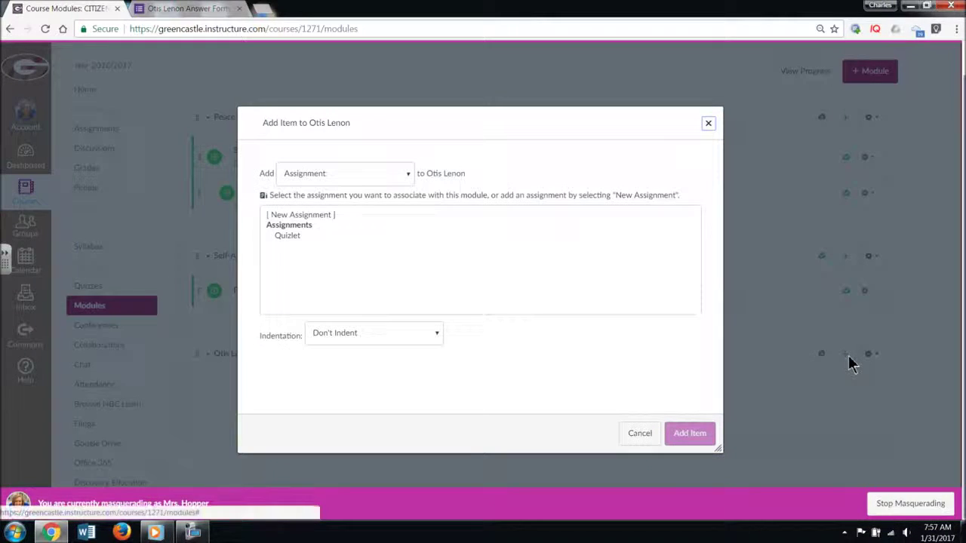
pyautogui.click(408, 175)
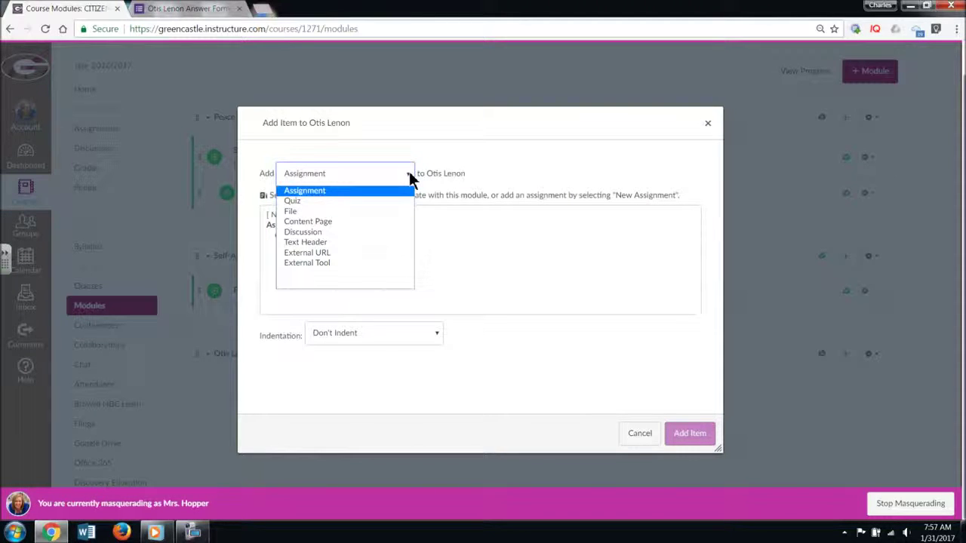
pyautogui.click(386, 252)
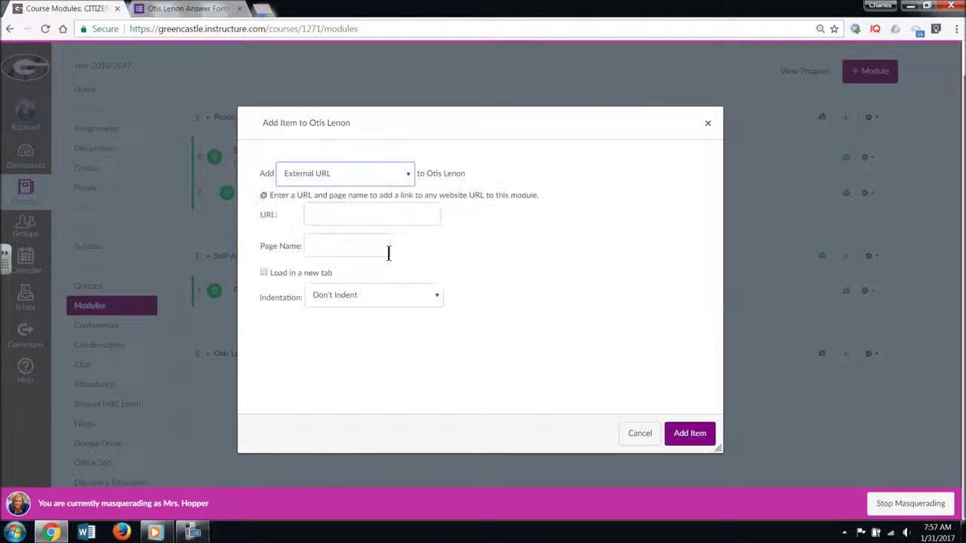
pyautogui.click(201, 9)
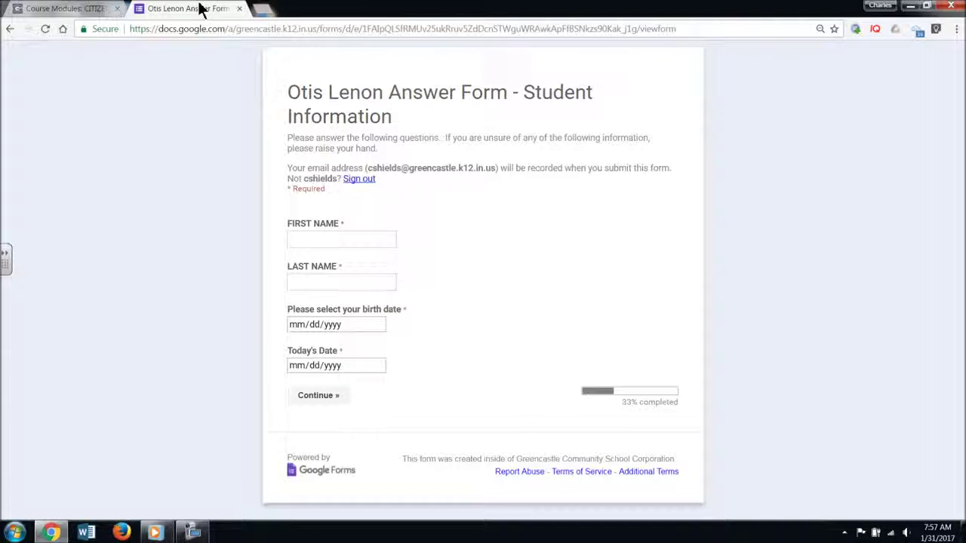
# - Copy the answer form's web address and return to the Course Modules tab
pyautogui.click(234, 30)
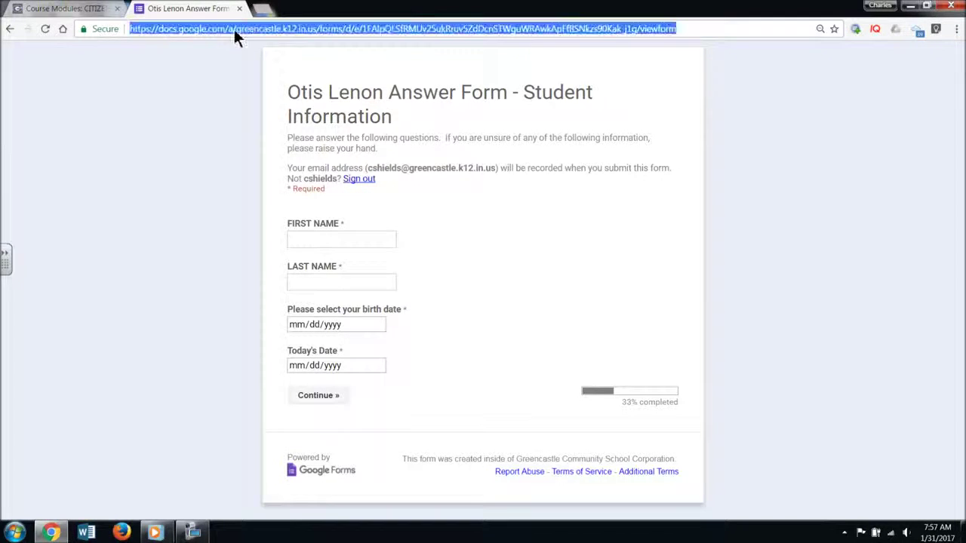
pyautogui.rightClick(234, 28)
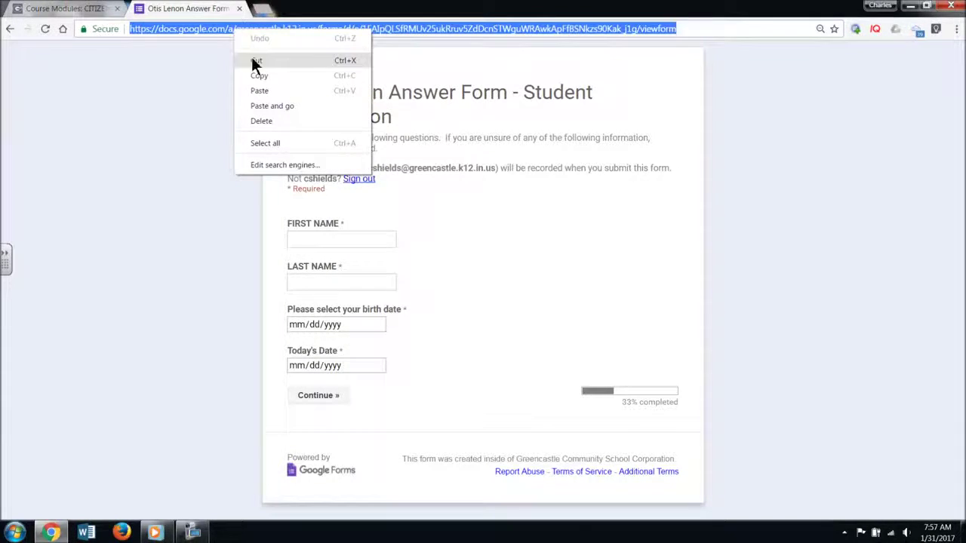
pyautogui.click(259, 75)
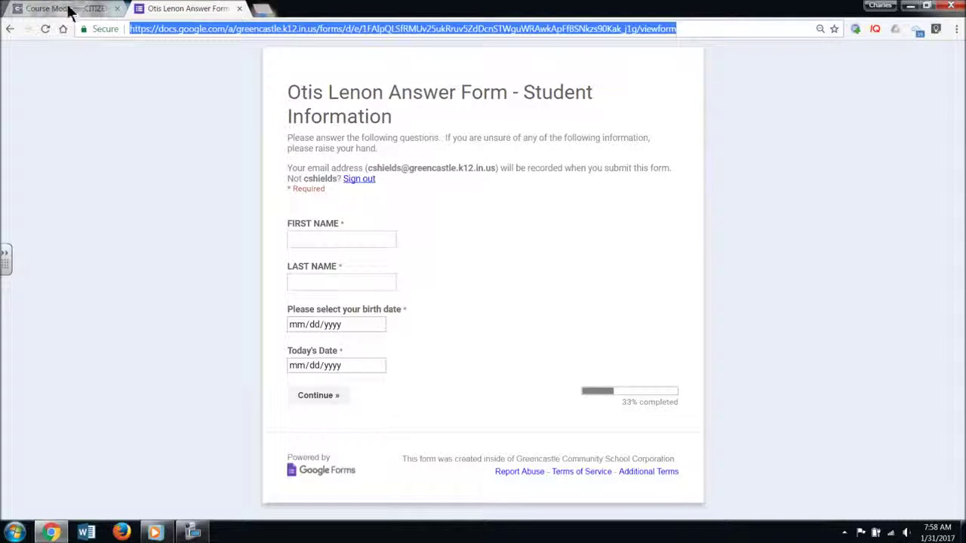
pyautogui.click(69, 9)
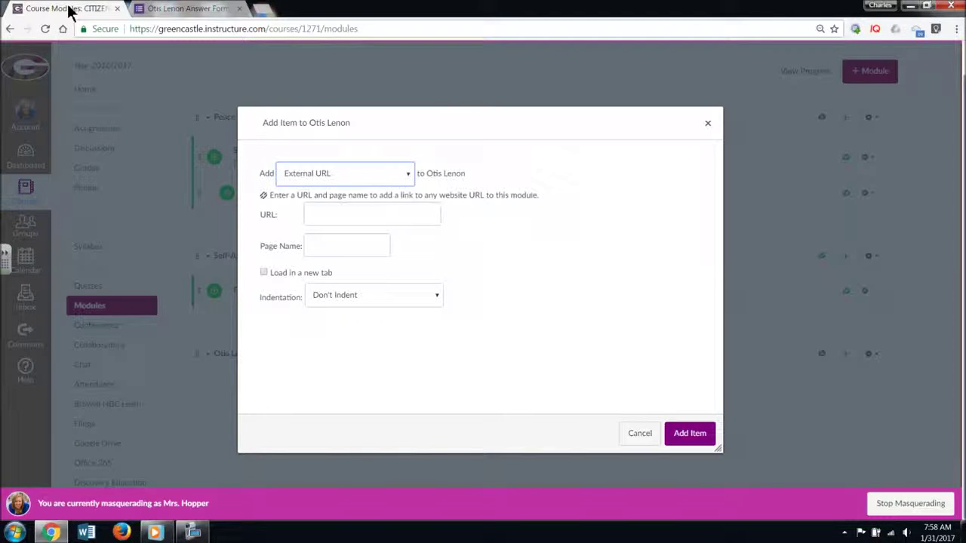
# - Add an External URL item named 'Otis Lenon' pointing to the pasted Google Form link
pyautogui.click(382, 214)
pyautogui.hotkey('ctrl', 'v')
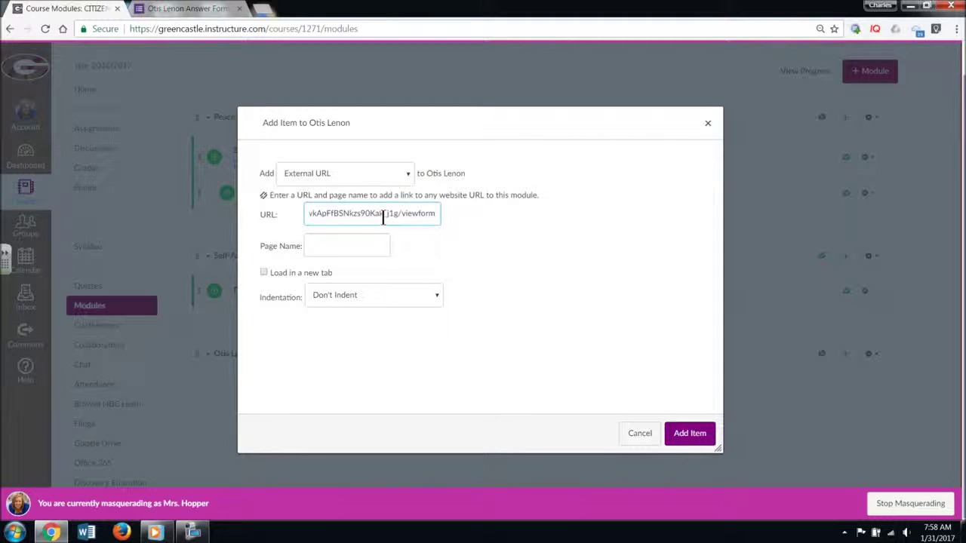
pyautogui.click(345, 249)
pyautogui.write('Otis Lenon')
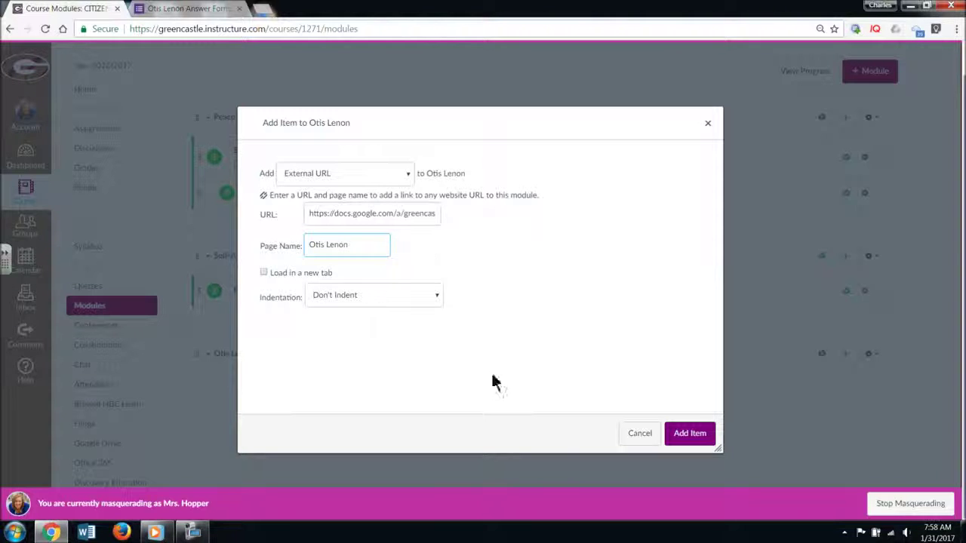
pyautogui.click(681, 436)
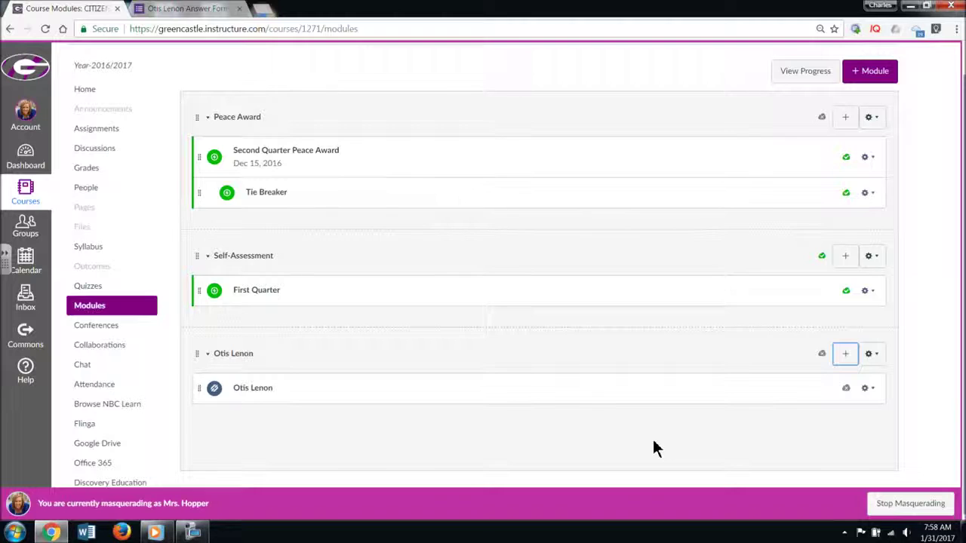
# - Publish the Otis Lenon link item, then publish the Otis Lenon module
pyautogui.scroll(-1, 725, 408)
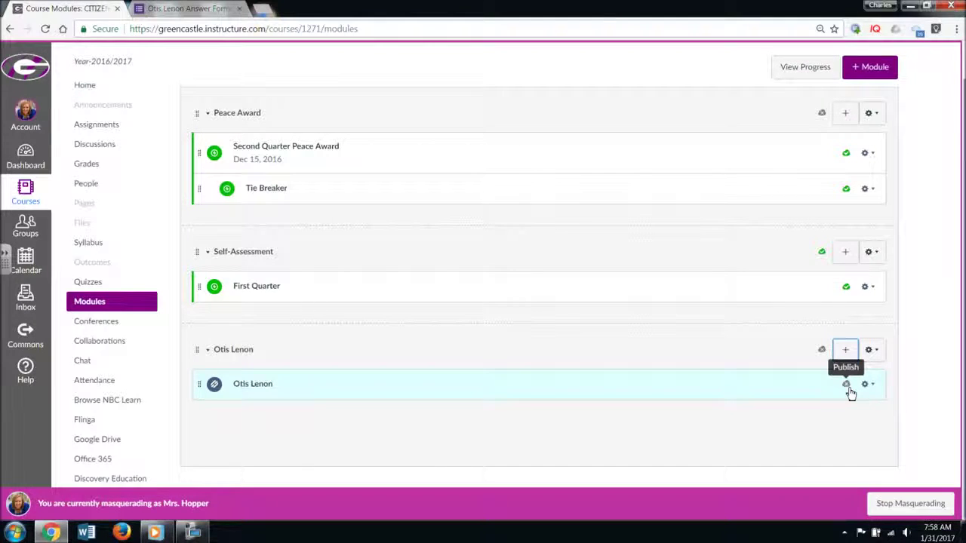
pyautogui.click(846, 386)
pyautogui.click(821, 350)
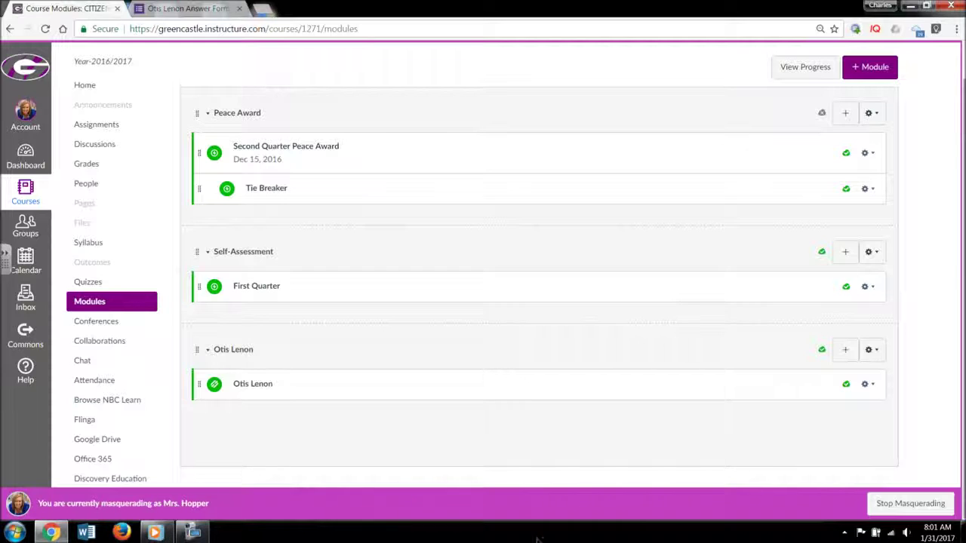
# - Stop masquerading, enter Student View from course Settings, and go to the CITIZENSHIP 5 Modules page
pyautogui.click(884, 502)
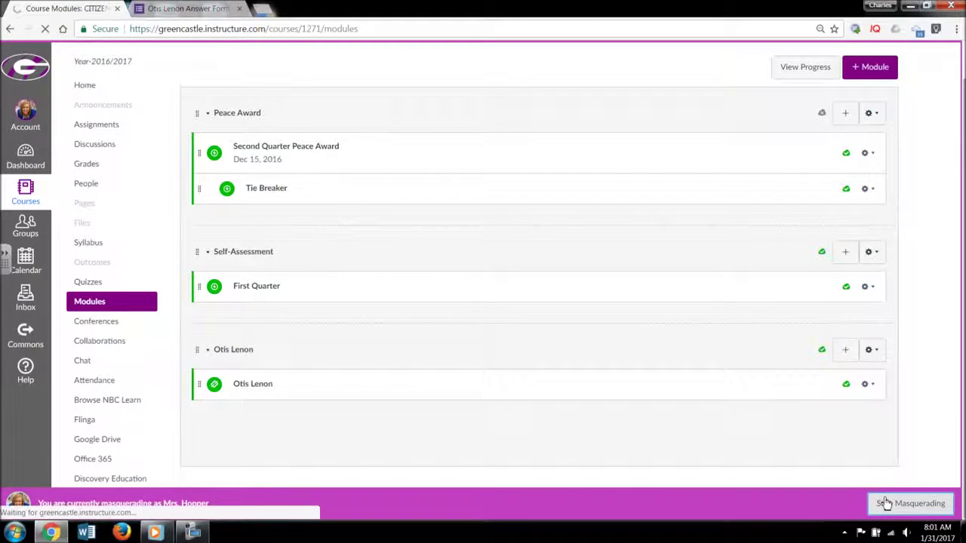
pyautogui.scroll(-1, 164, 441)
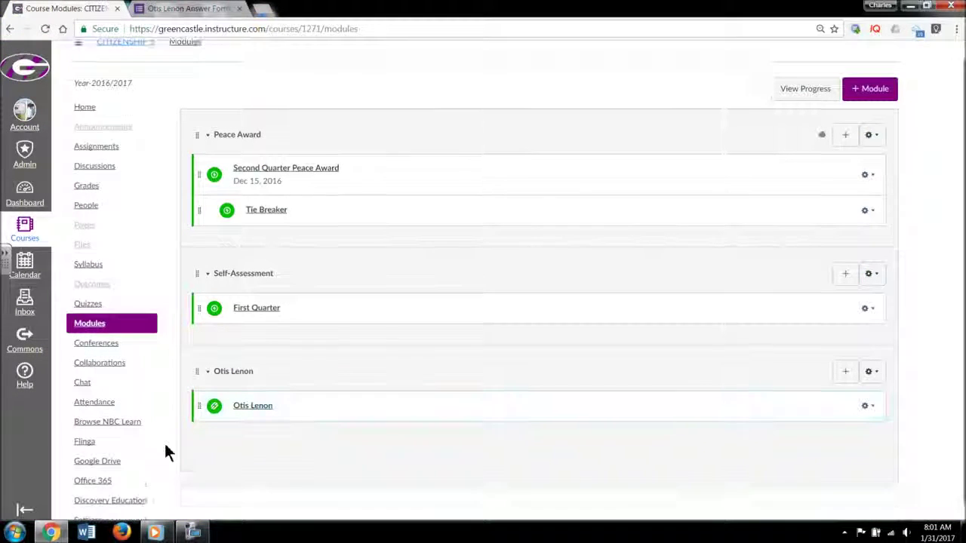
pyautogui.click(95, 507)
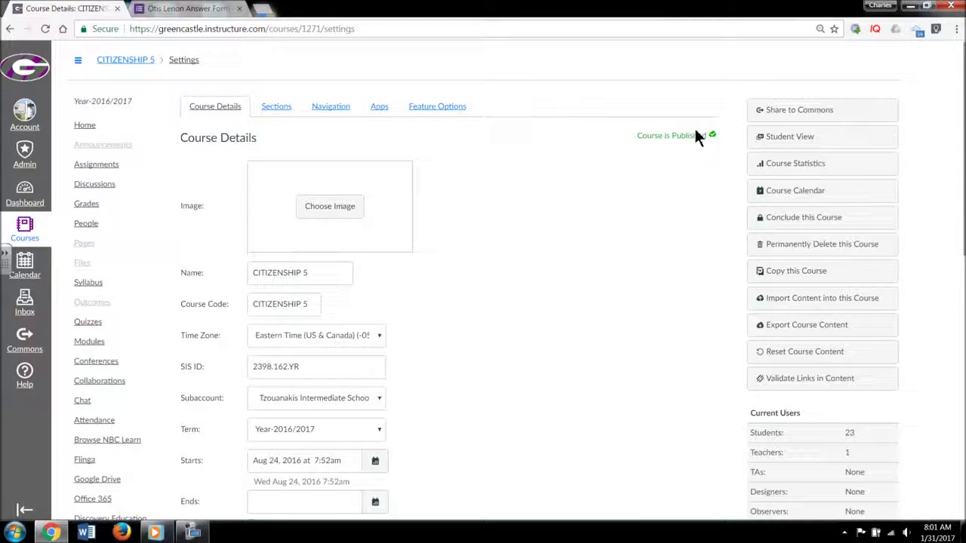
pyautogui.click(766, 137)
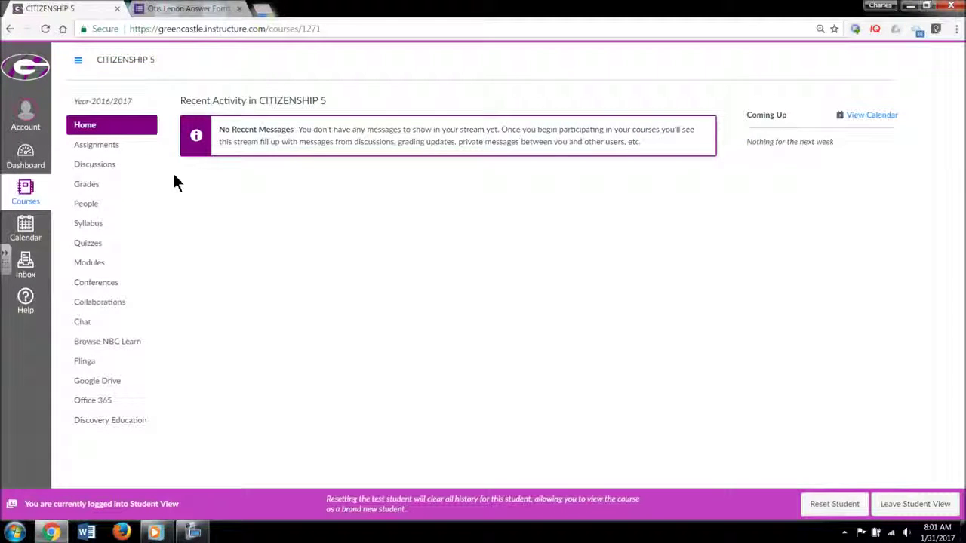
pyautogui.click(96, 265)
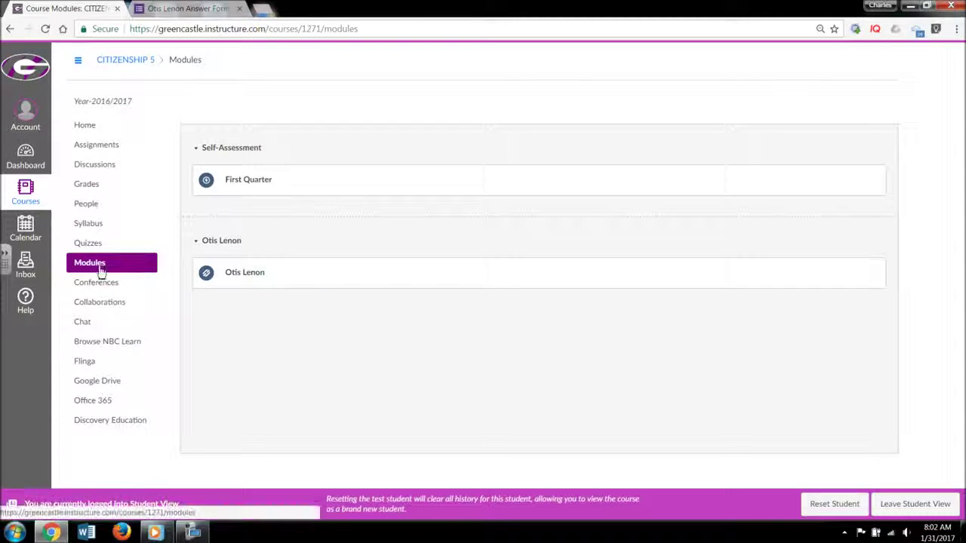
# - Open the Otis Lenon link as a student and scroll through the embedded Student Information form
pyautogui.click(253, 280)
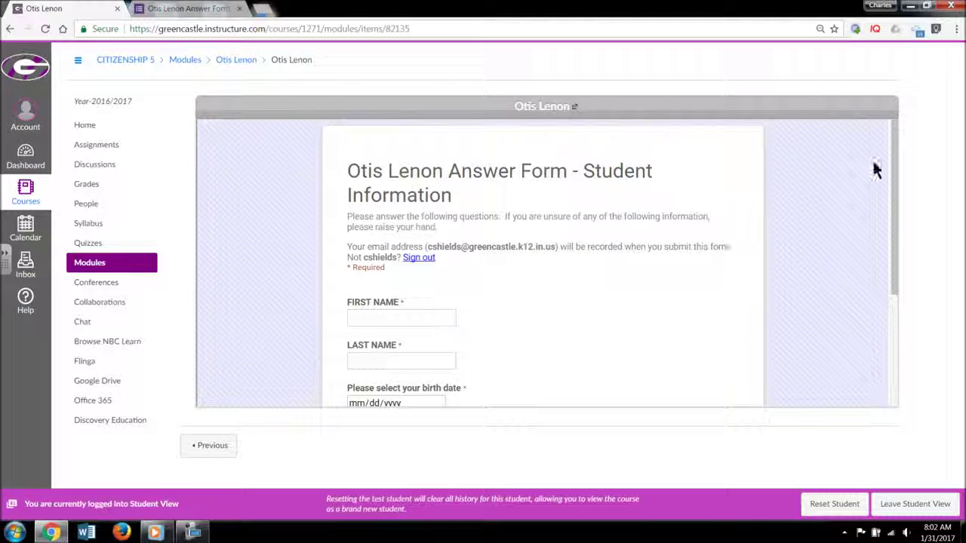
pyautogui.moveTo(890, 147); pyautogui.dragTo(895, 222)
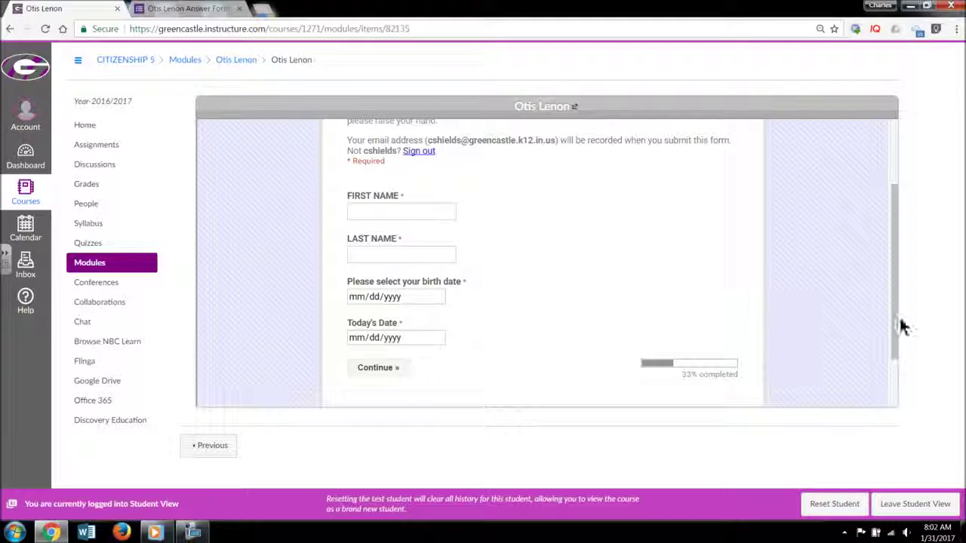
pyautogui.moveTo(894, 308); pyautogui.dragTo(902, 224)
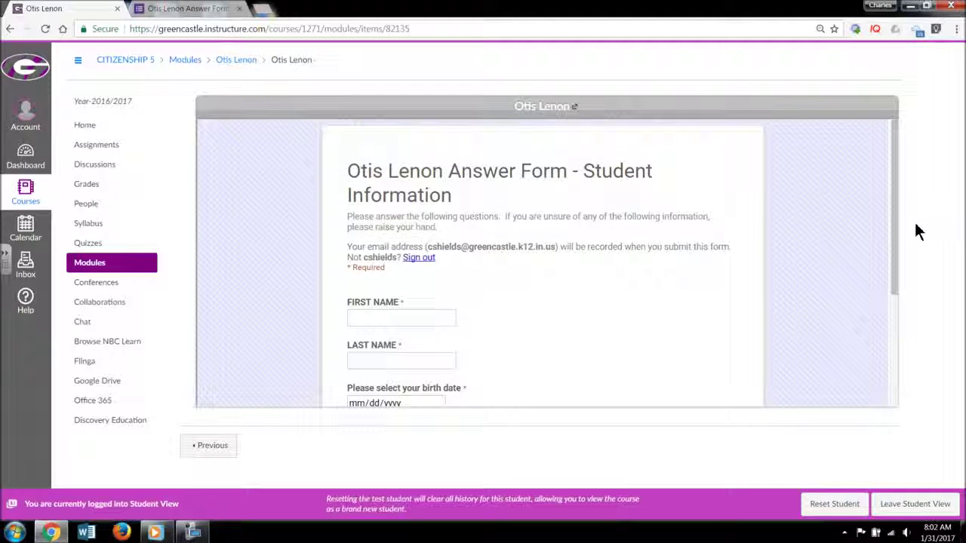